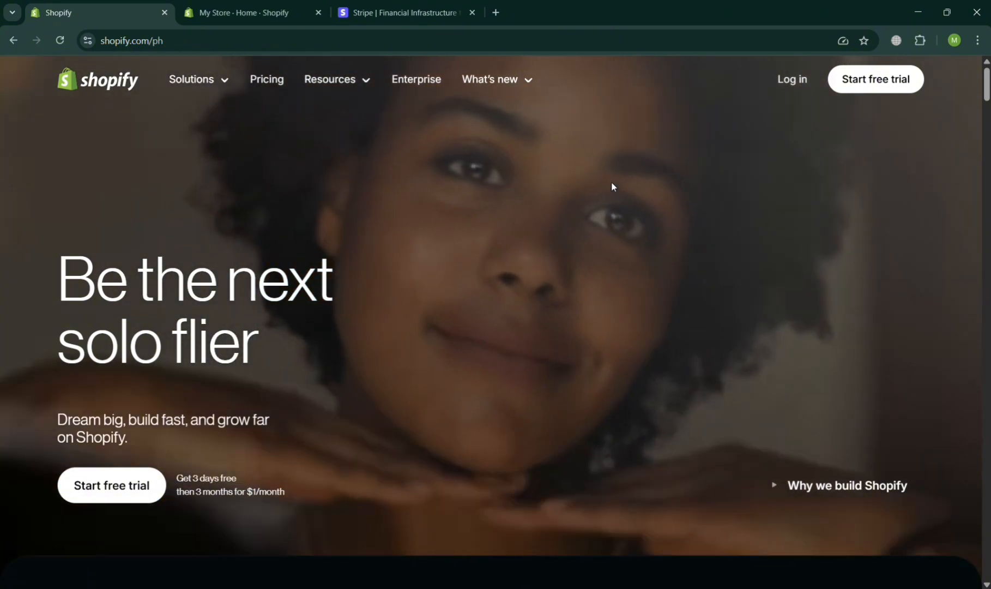
From the My Store admin dashboard, open Settings to reach the General settings page.
scroll(612, 183, down, 5)
scroll(611, 186, down, 4)
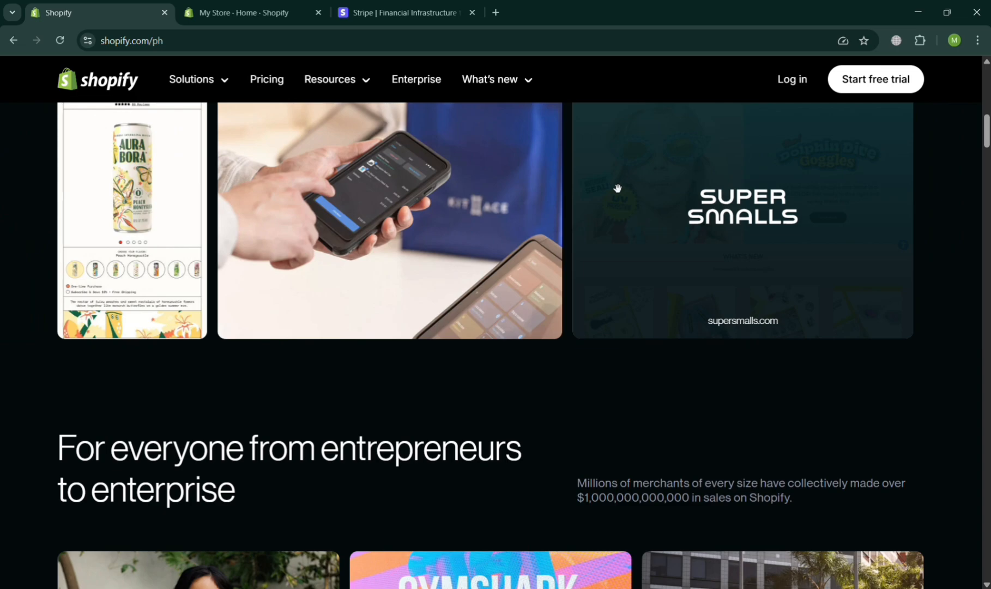
scroll(615, 185, down, 10)
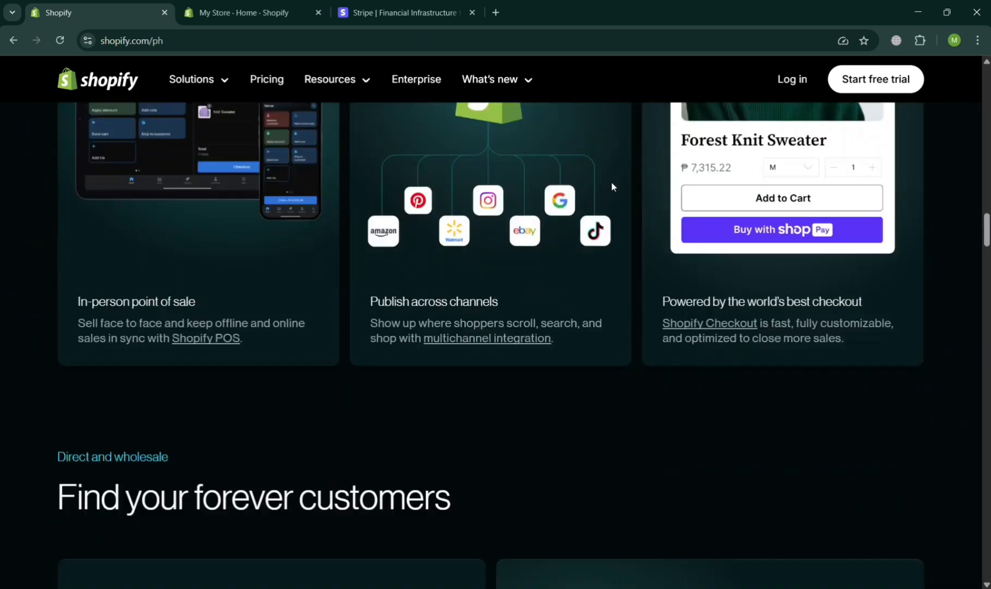
scroll(611, 186, down, 15)
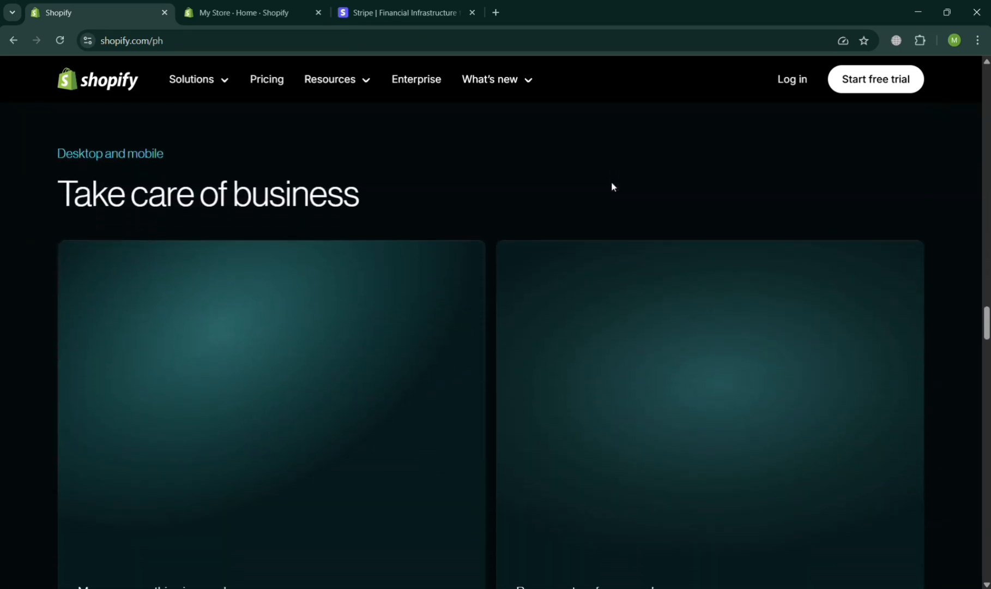
scroll(612, 186, up, 20)
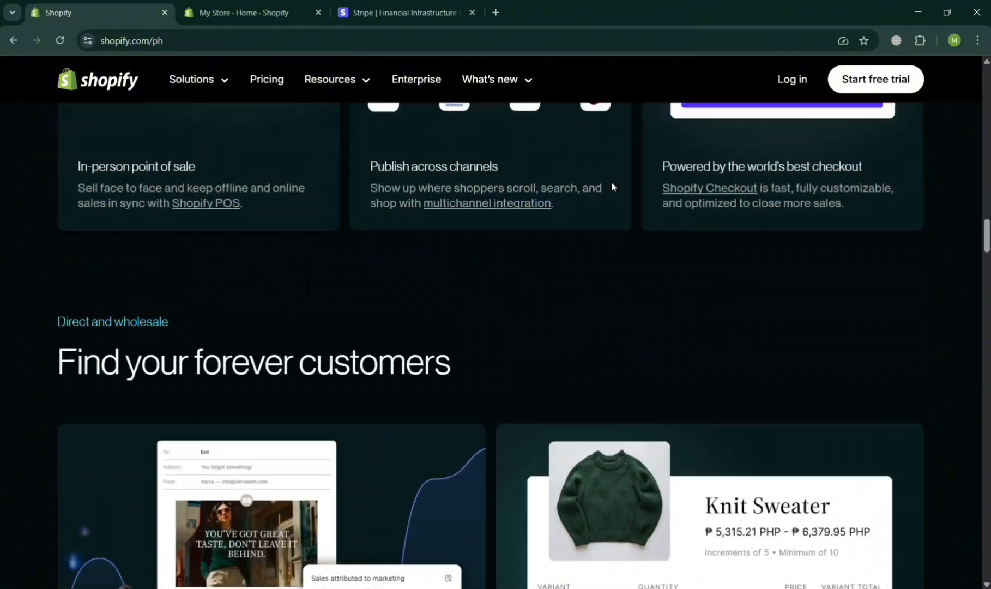
scroll(612, 186, up, 10)
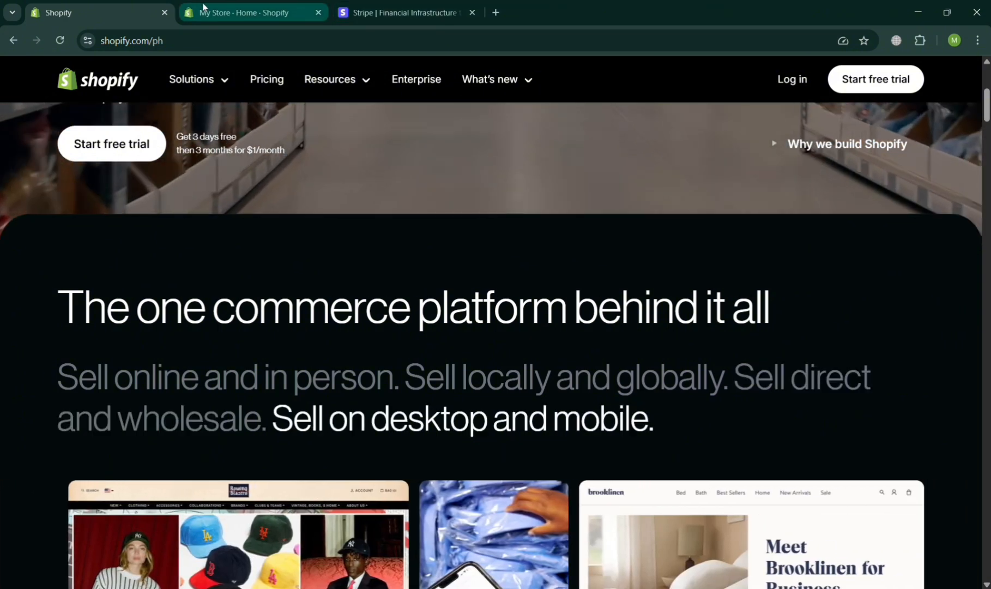
click(203, 8)
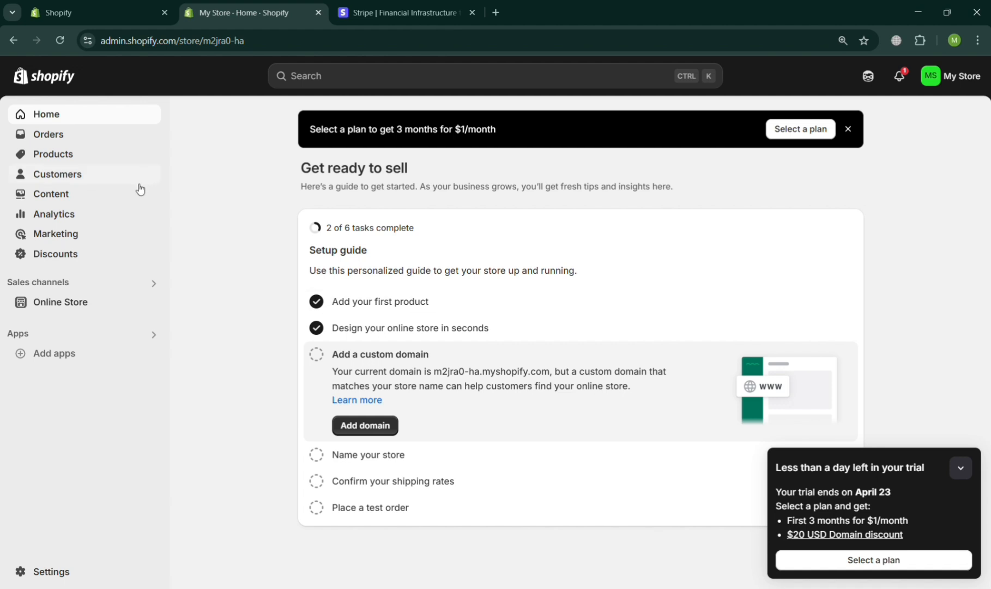
click(381, 328)
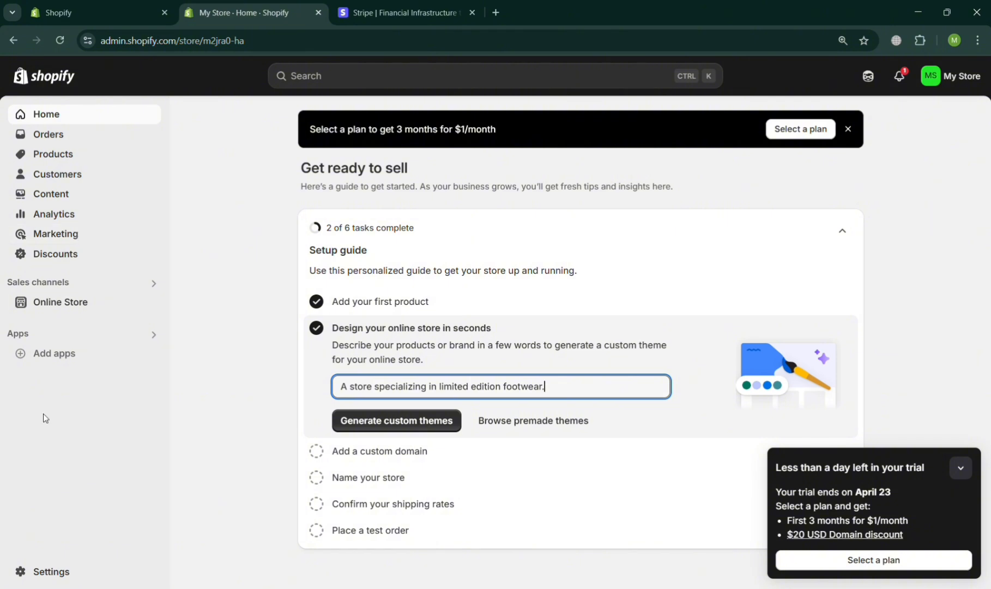
click(48, 570)
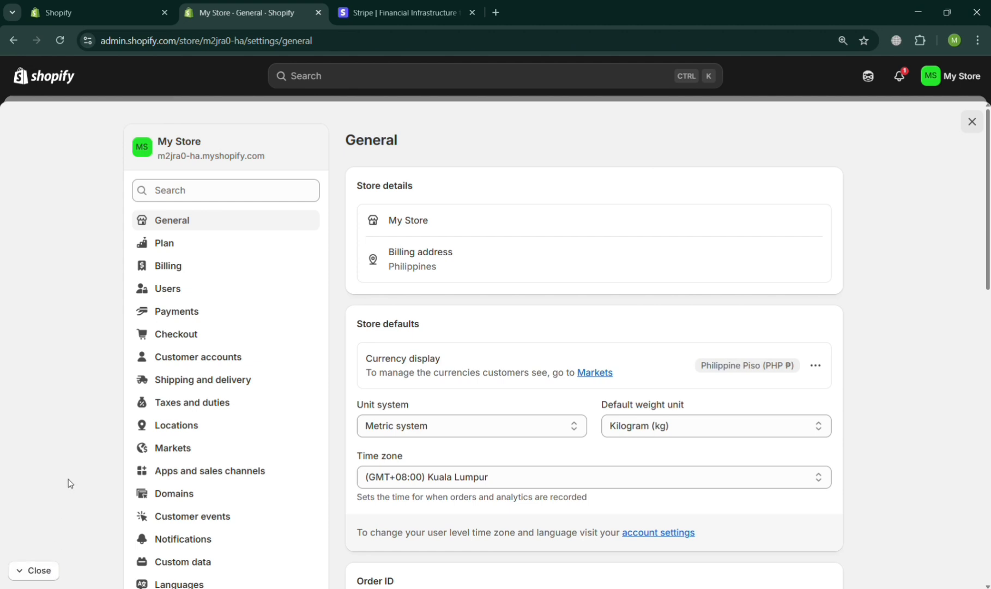
Open Payments settings and look over its providers and supported methods, including PayPal.
click(267, 311)
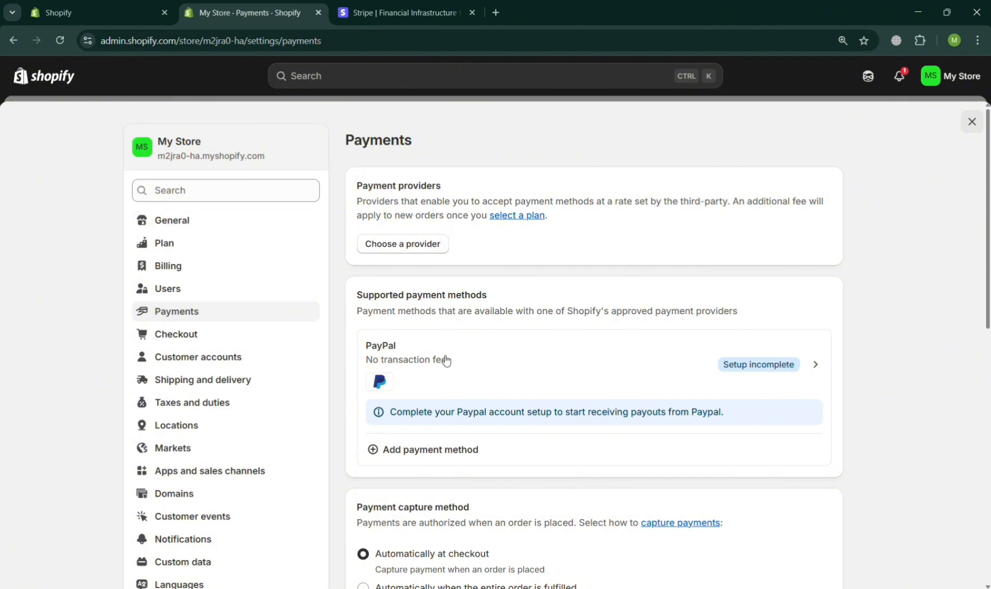
scroll(581, 429, down, 2)
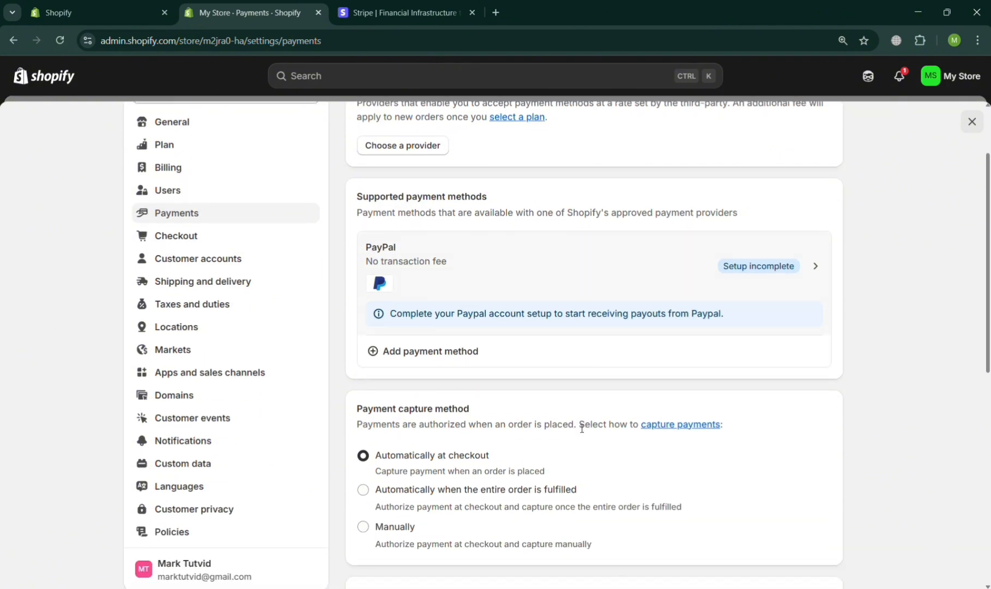
scroll(582, 428, down, 7)
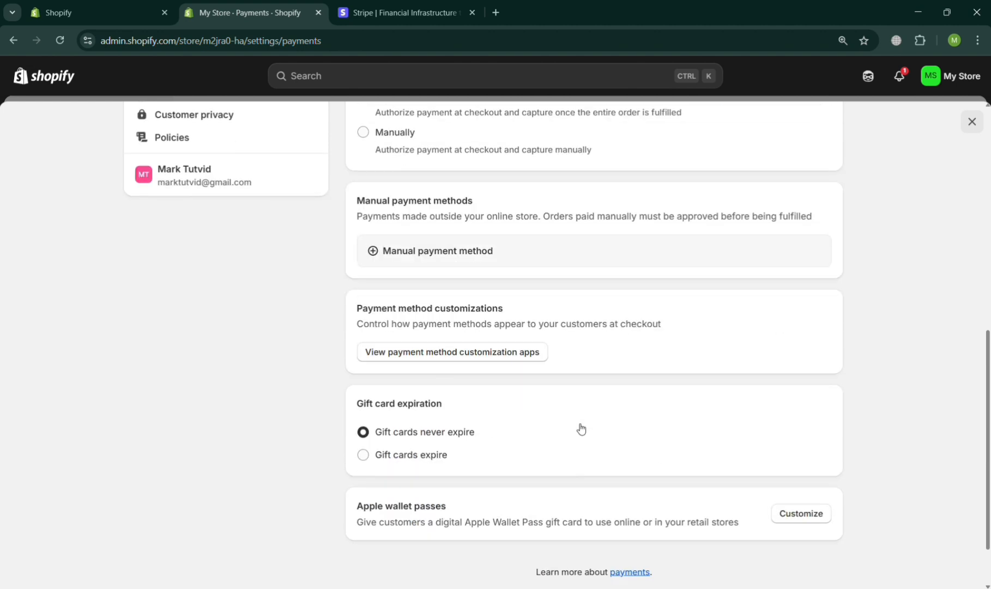
scroll(581, 429, up, 10)
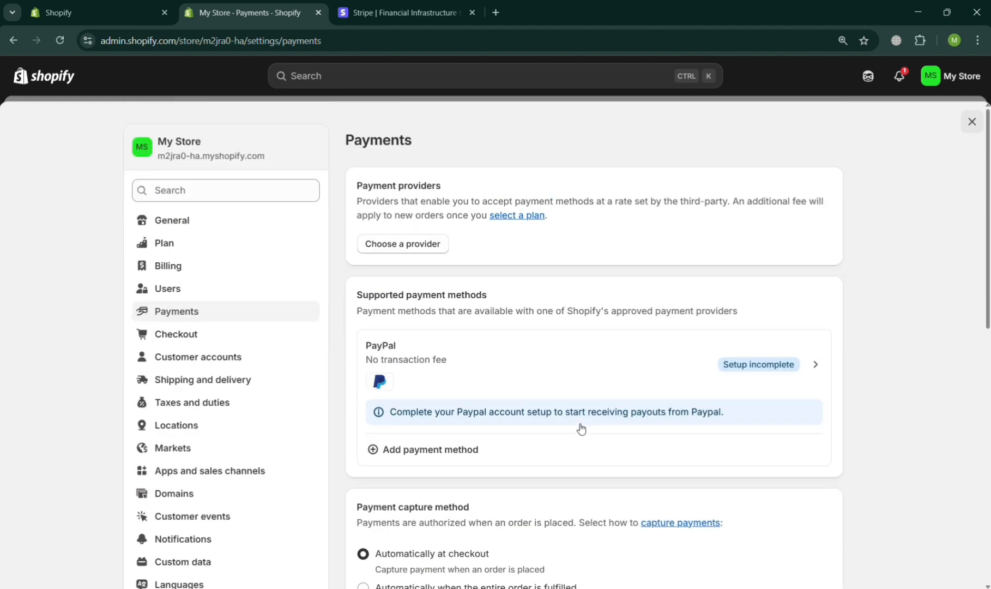
Choose Stripe from the third-party payment providers list.
click(422, 244)
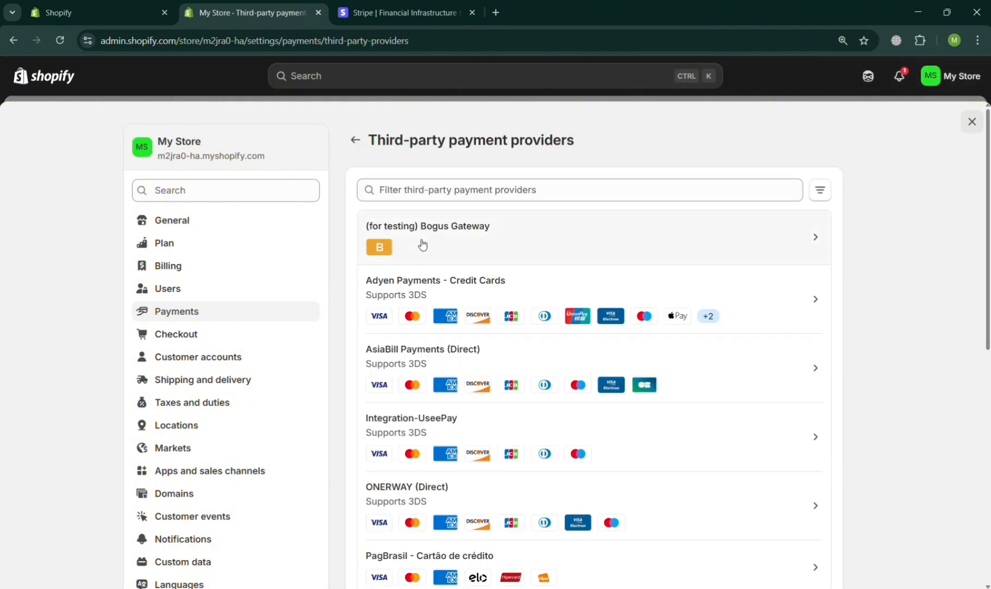
scroll(455, 389, down, 4)
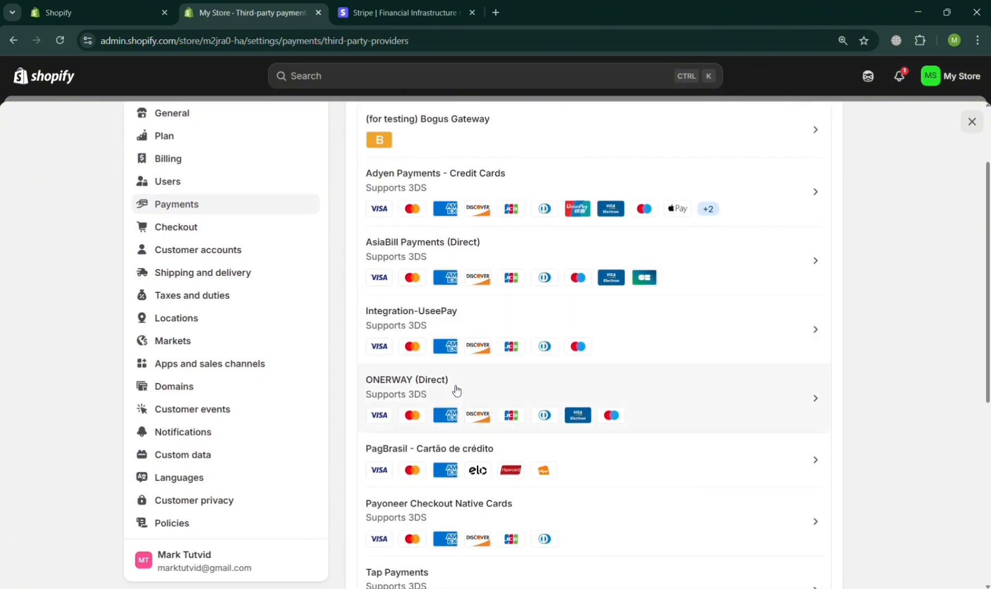
scroll(457, 389, down, 5)
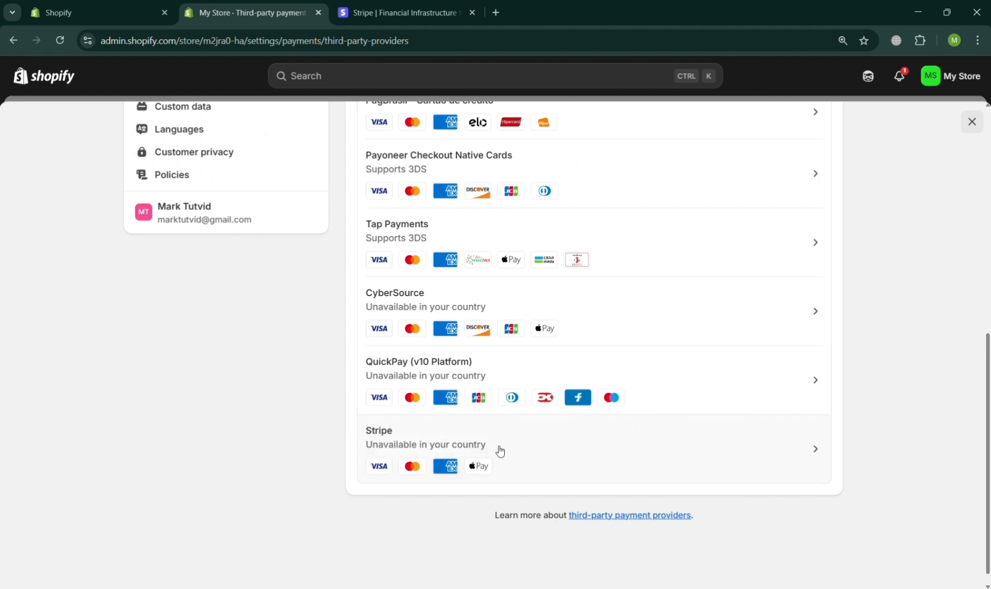
click(522, 448)
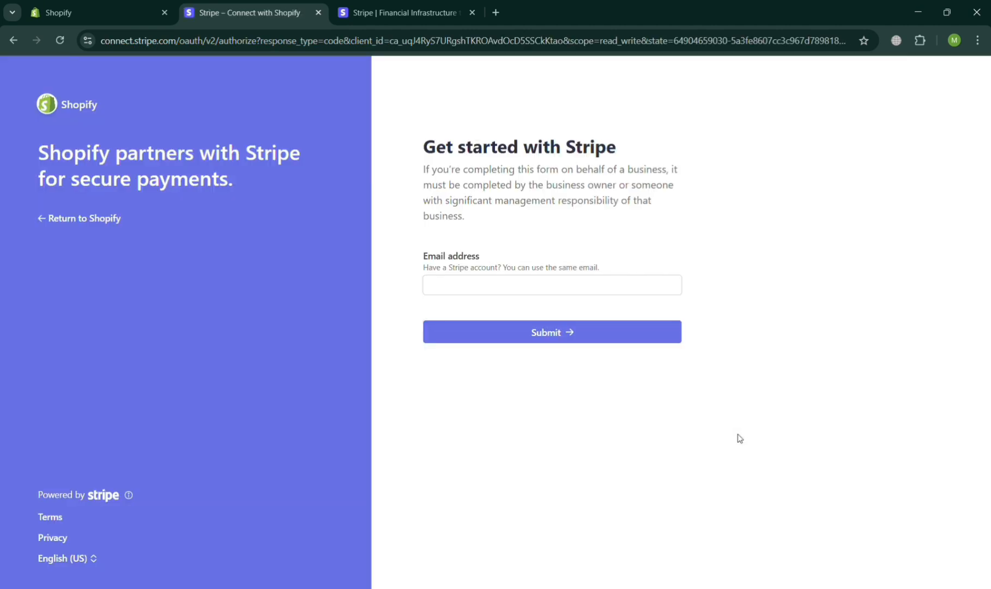
Submit the saved account email on Stripe's connect form, then return to Shopify.
click(491, 292)
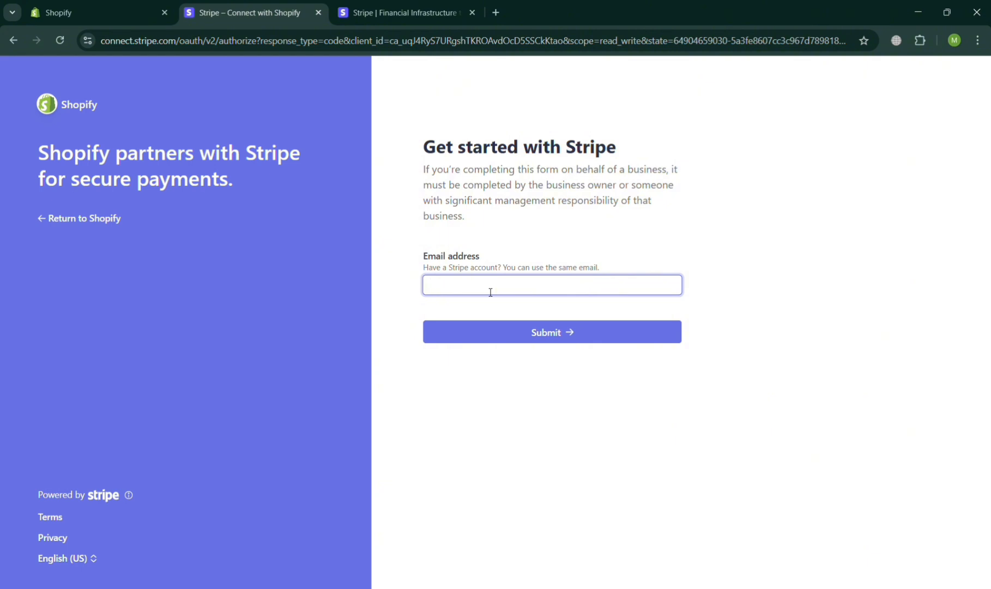
click(561, 314)
click(570, 340)
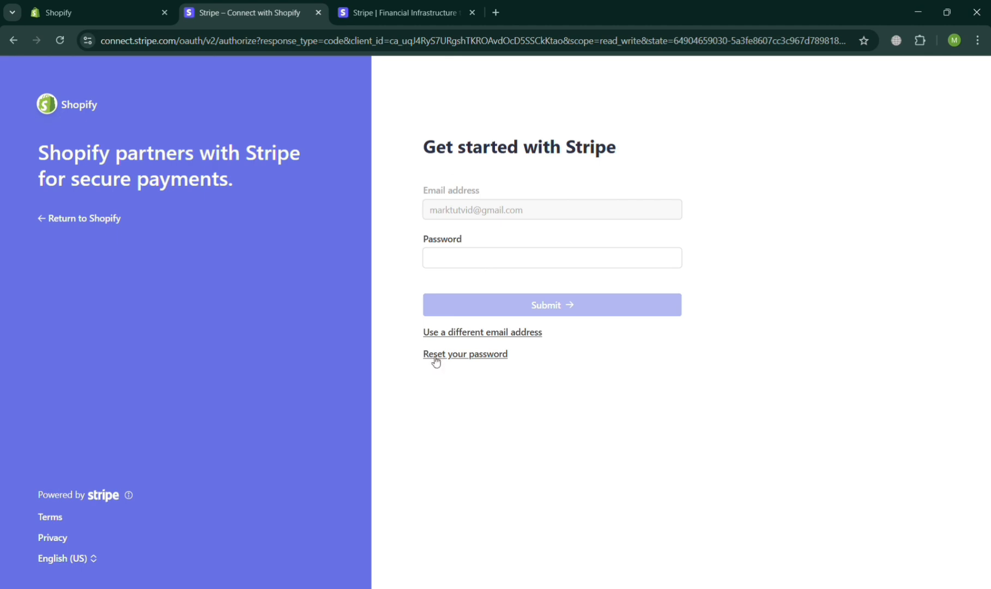
click(46, 220)
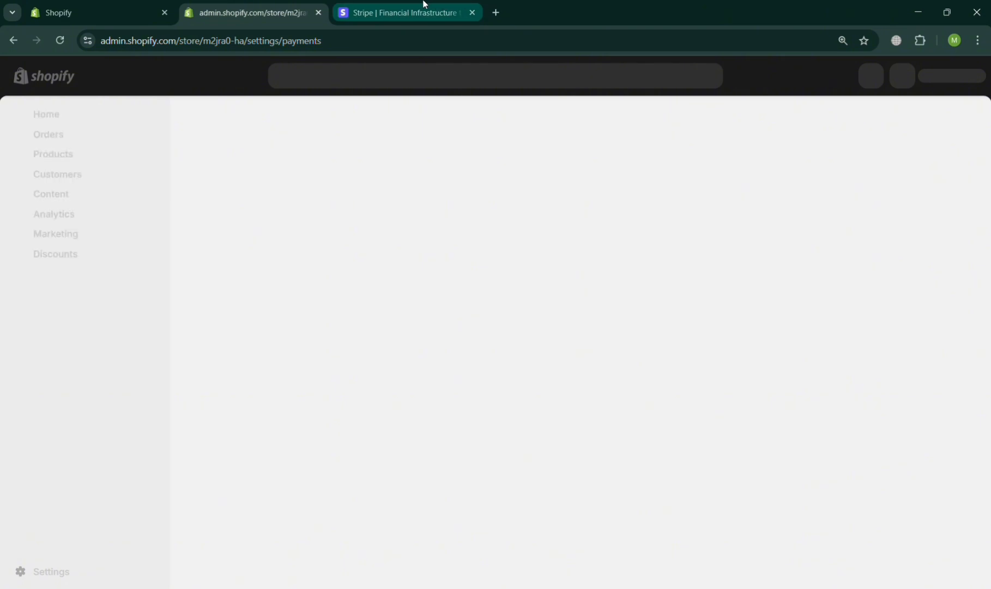
click(424, 4)
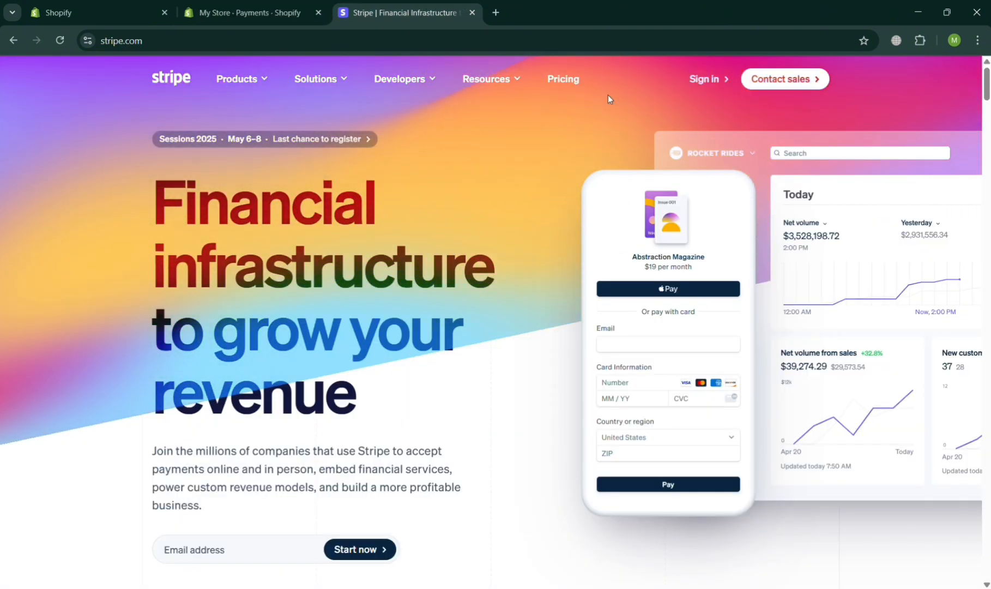
Enter the store's email on stripe.com and start creating a Stripe account.
click(284, 549)
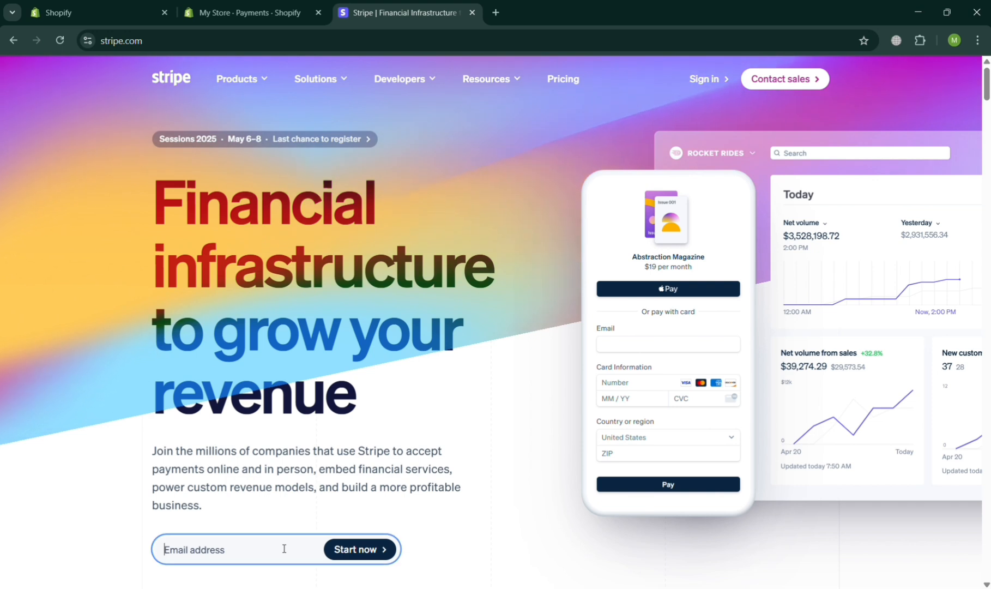
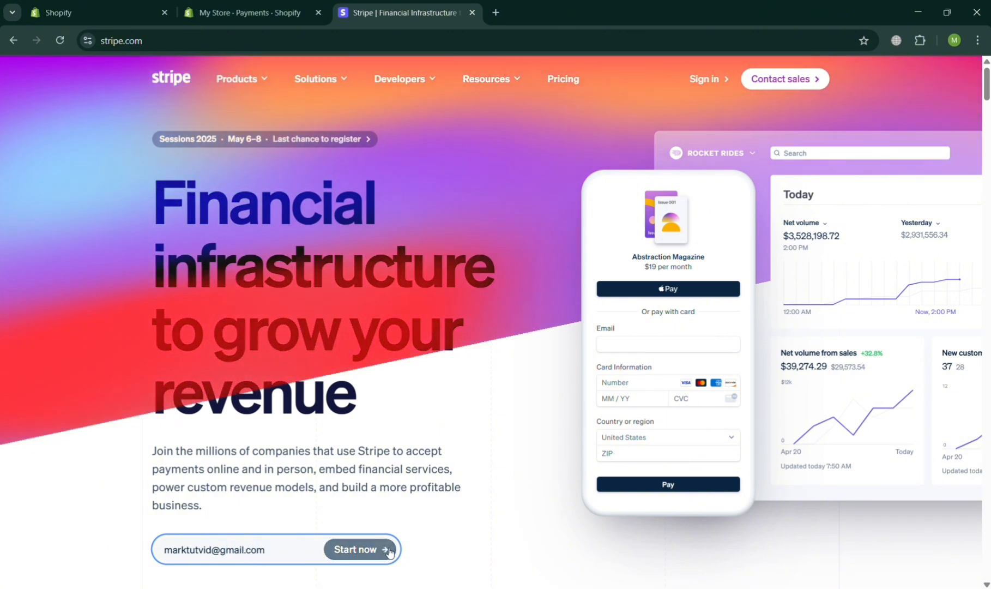
click(372, 545)
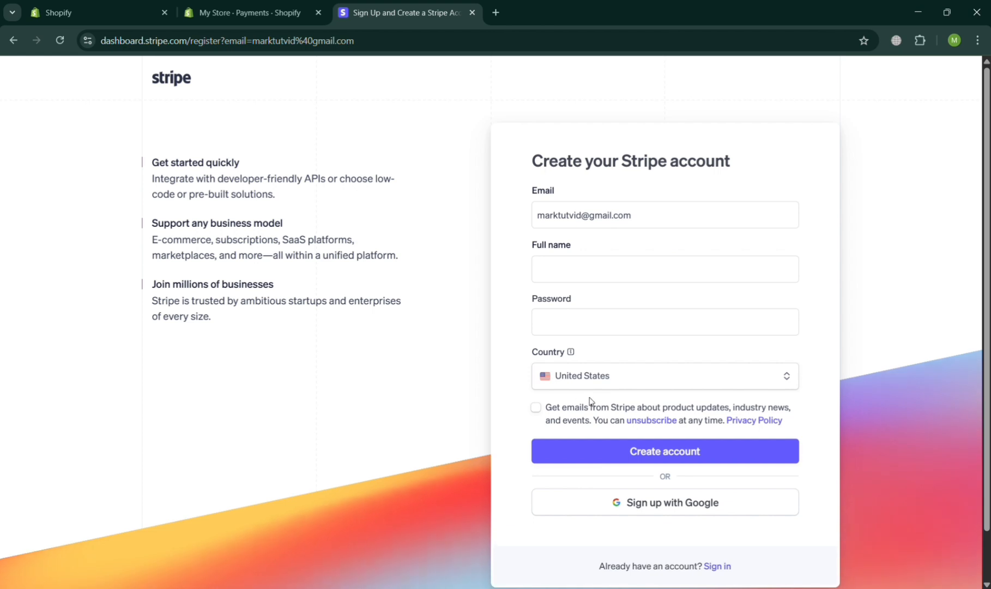
Sign up to Stripe with Google, finish logging in, and close the verification email tab.
click(645, 503)
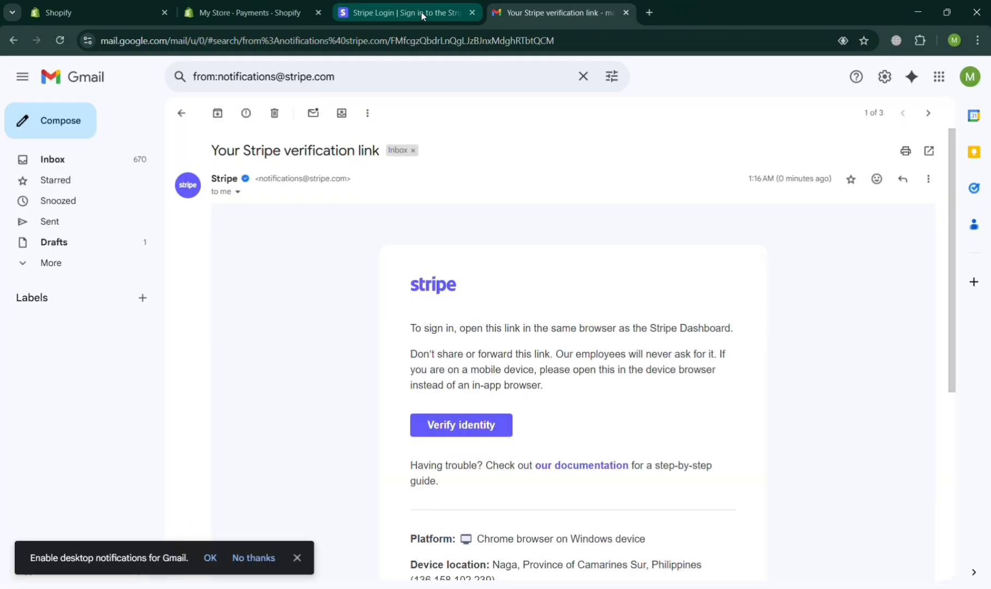
click(421, 11)
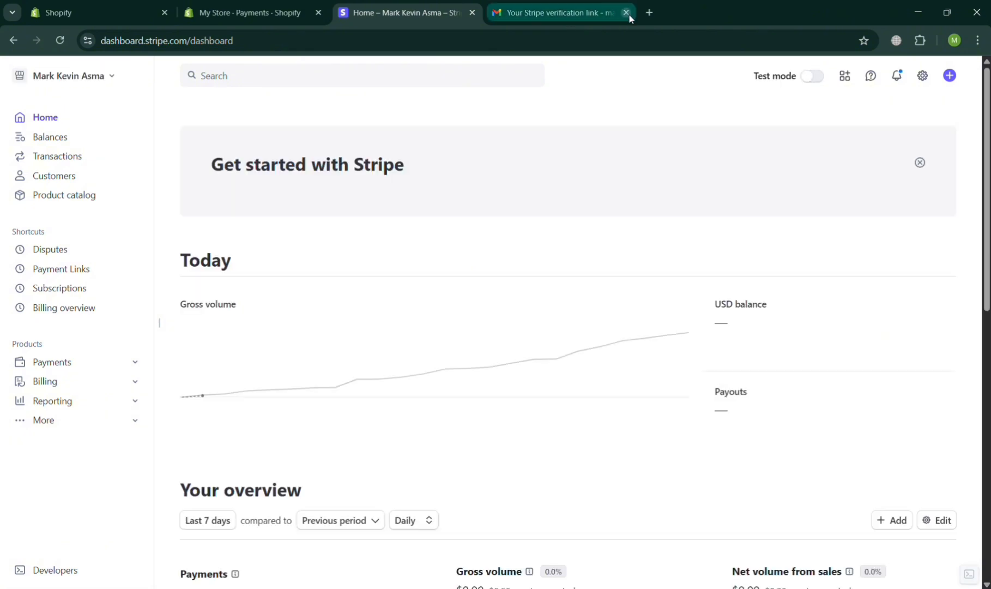
click(627, 13)
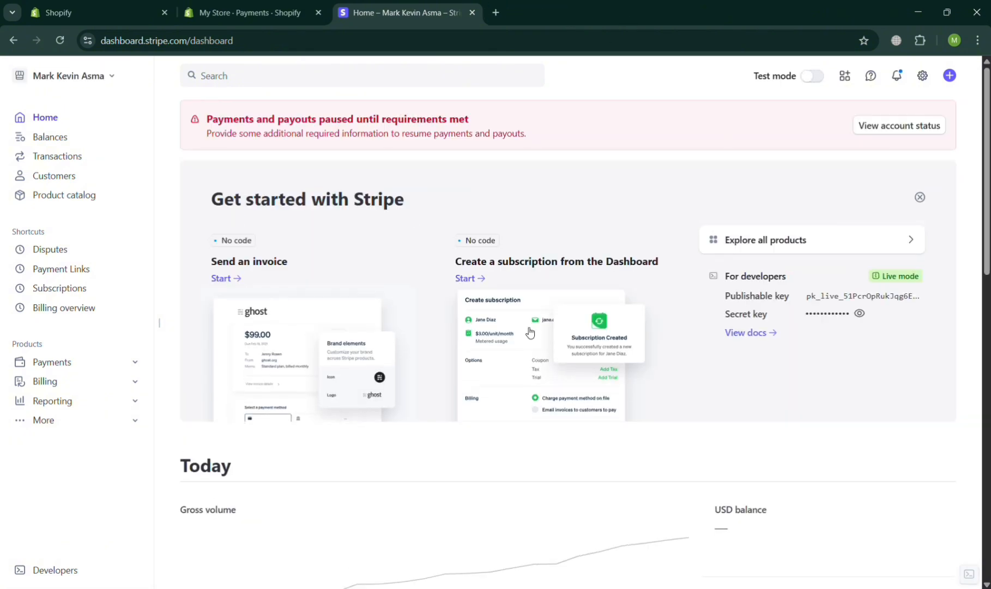
scroll(530, 333, down, 1)
scroll(531, 333, up, 1)
Search payment method providers for 'stri', find no match, and go back to Payments.
click(235, 6)
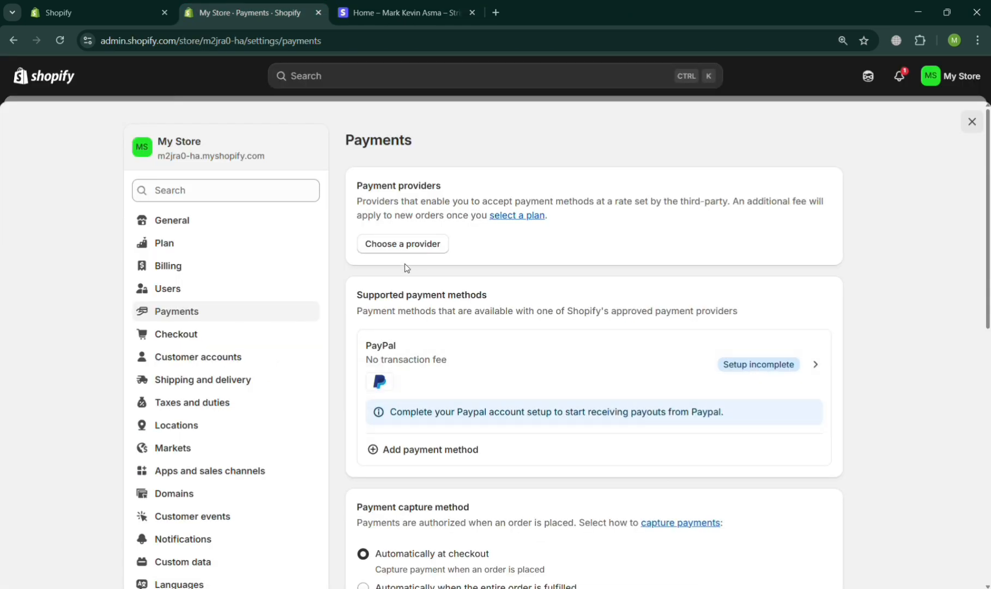
click(468, 454)
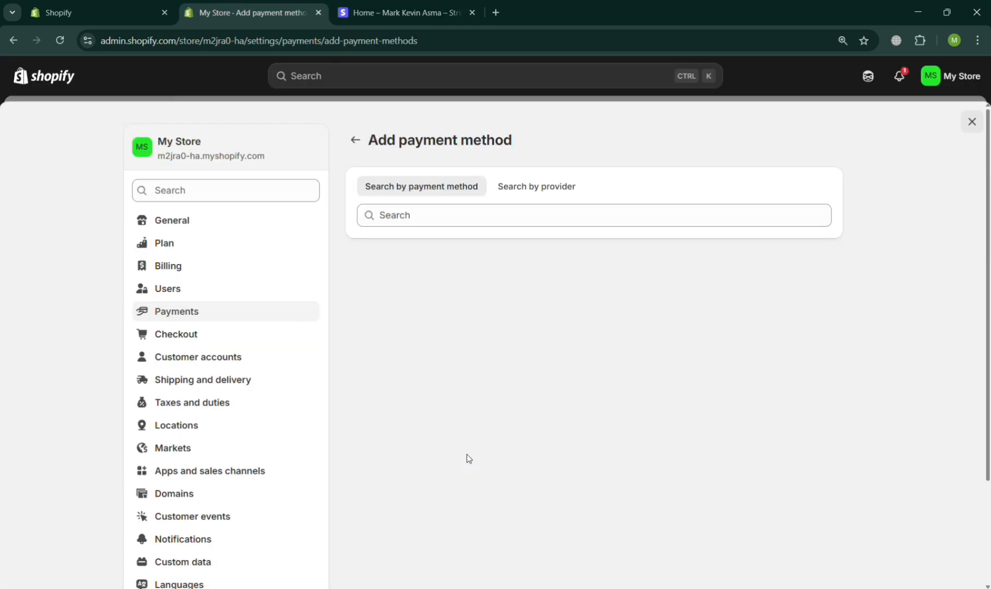
click(534, 191)
click(539, 219)
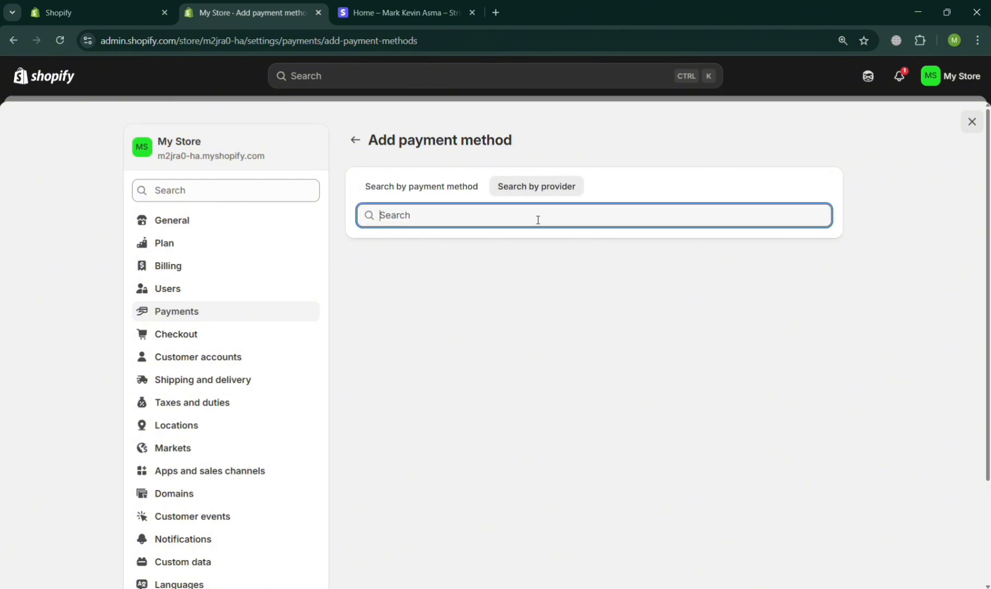
text(strip)
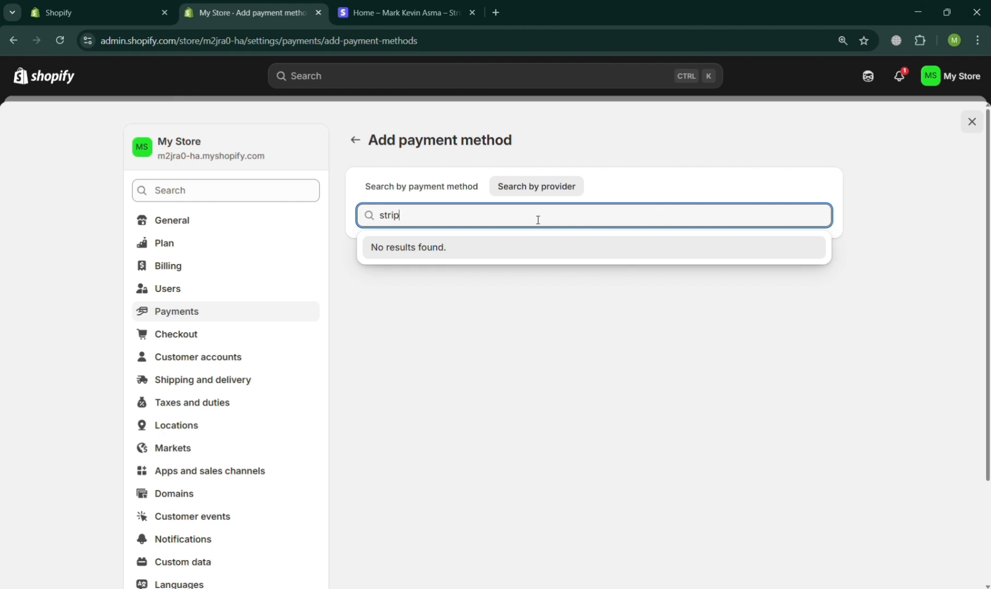
key(BackSpace)
key(BackSpace)
key(BackSpace)
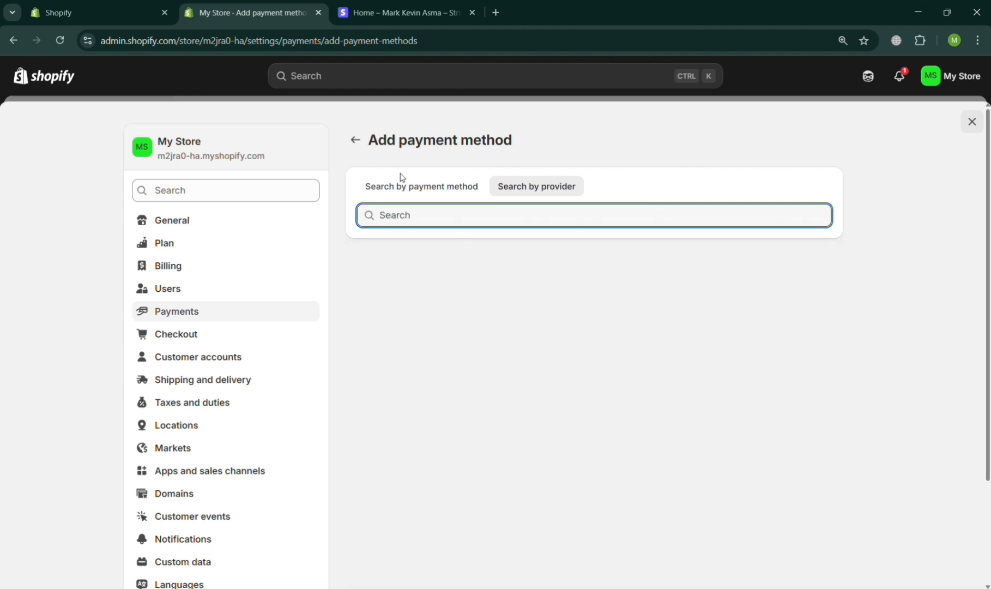
click(447, 187)
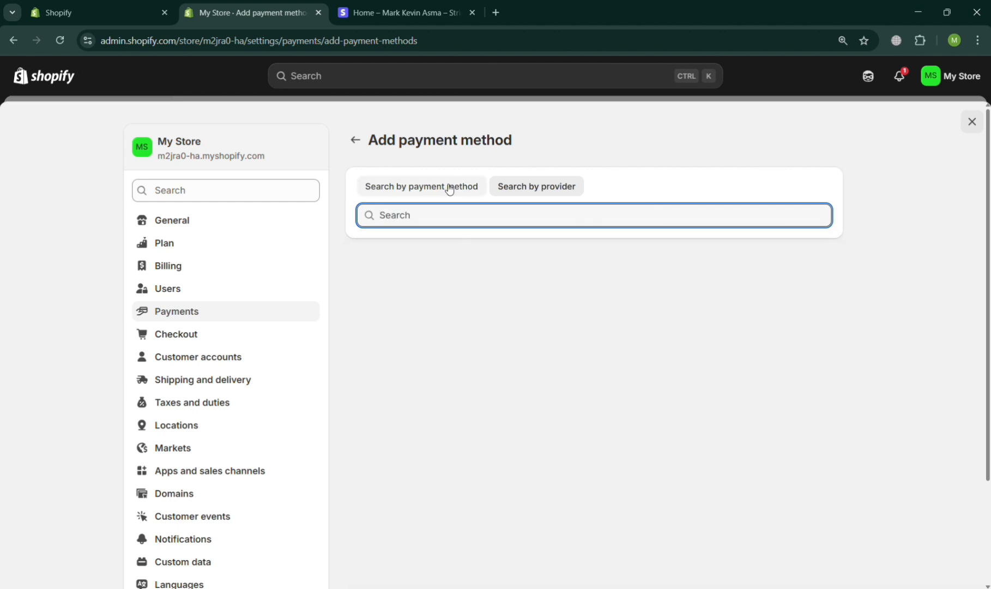
click(356, 139)
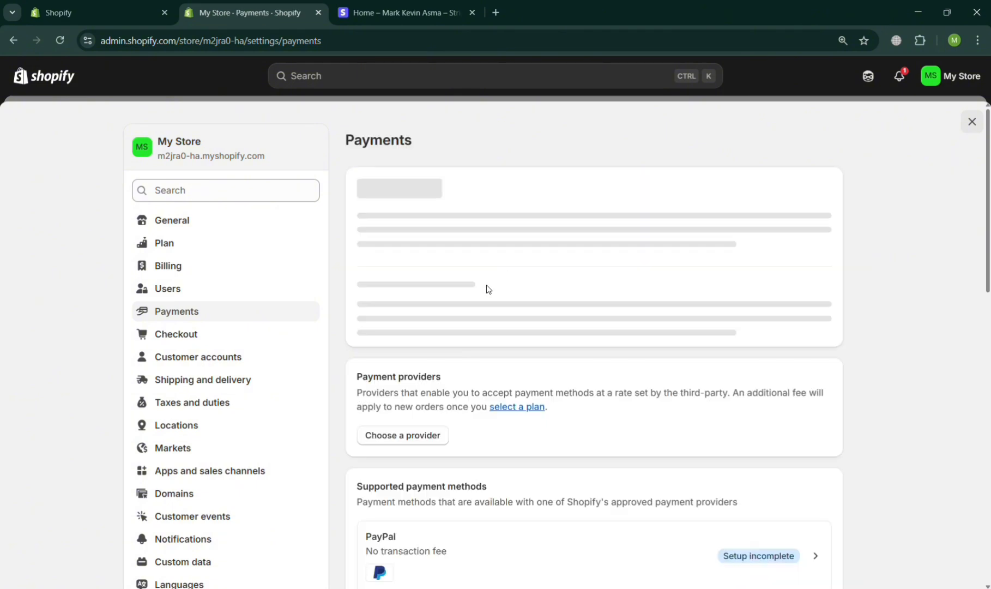
Select Stripe among third-party providers to reach its account-connection page.
click(415, 248)
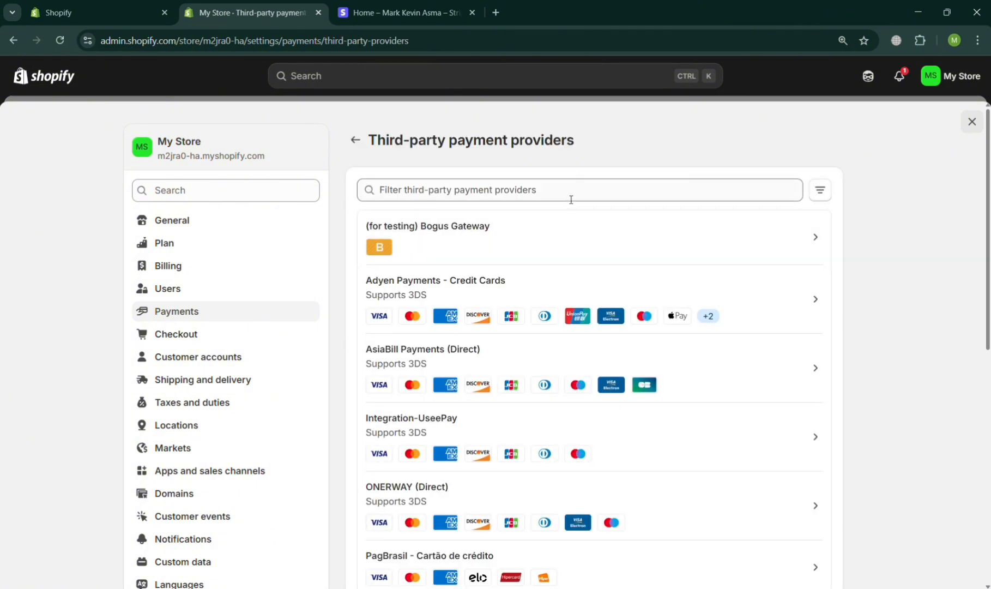
scroll(563, 350, down, 8)
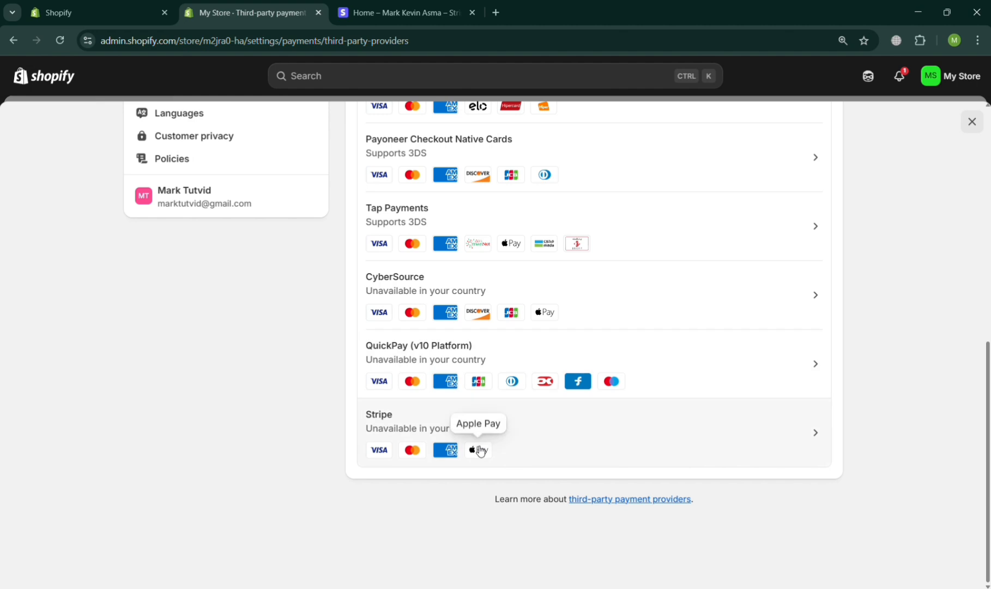
click(479, 449)
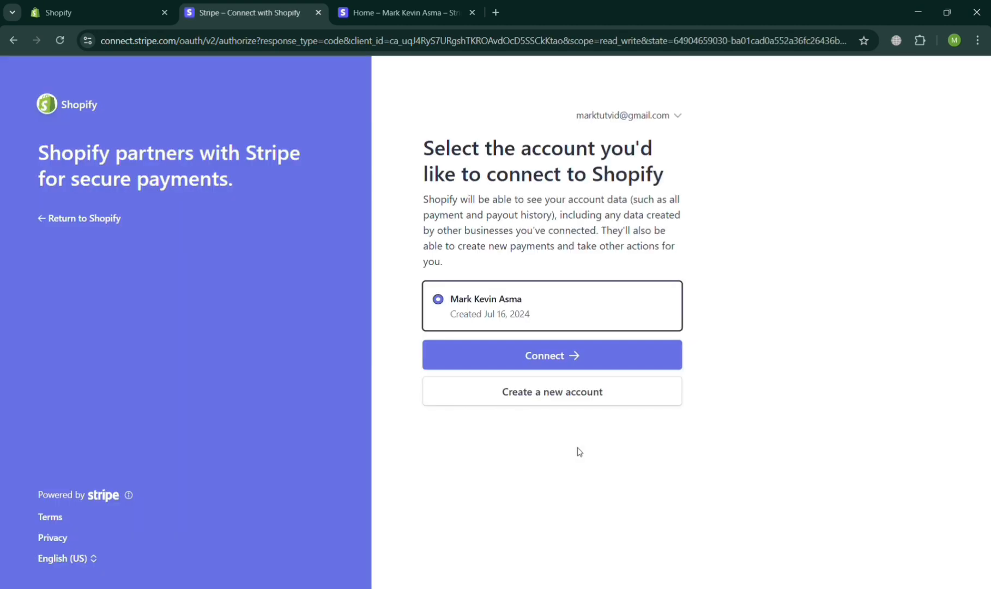
Connect the existing Stripe account, then start creating a custom manual payment method.
click(568, 358)
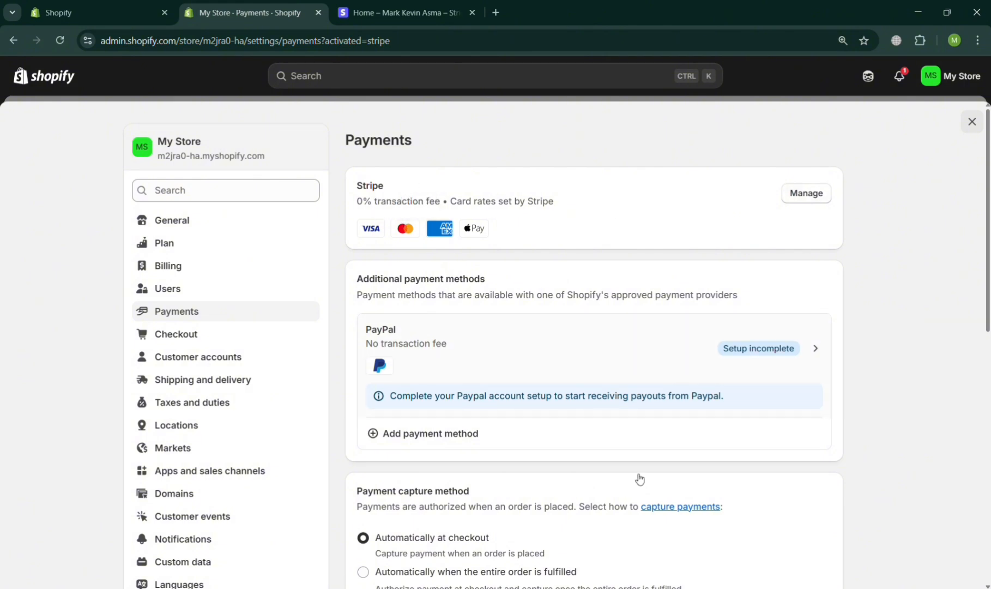
scroll(582, 558, down, 10)
scroll(582, 558, up, 3)
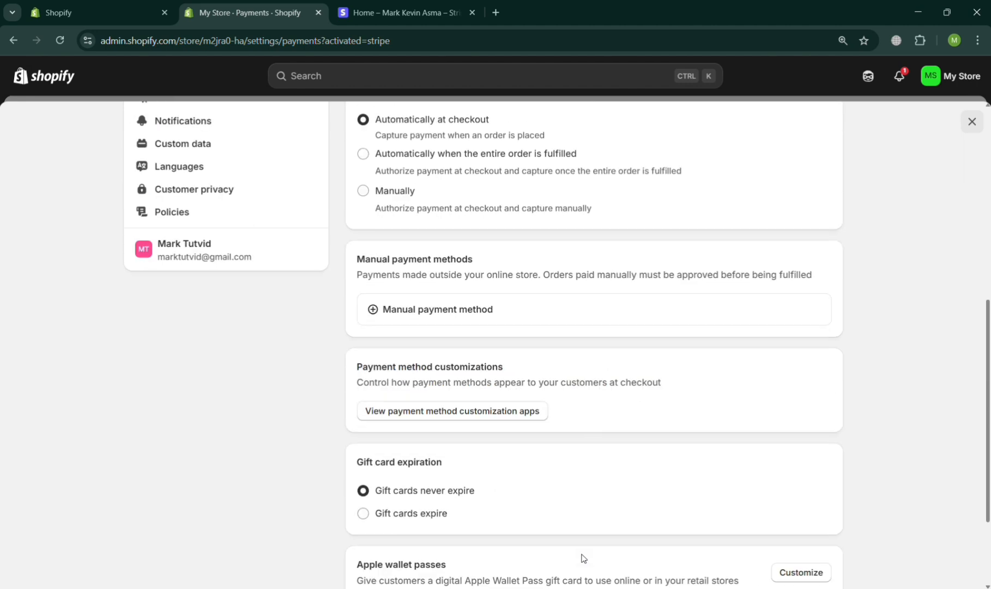
click(450, 324)
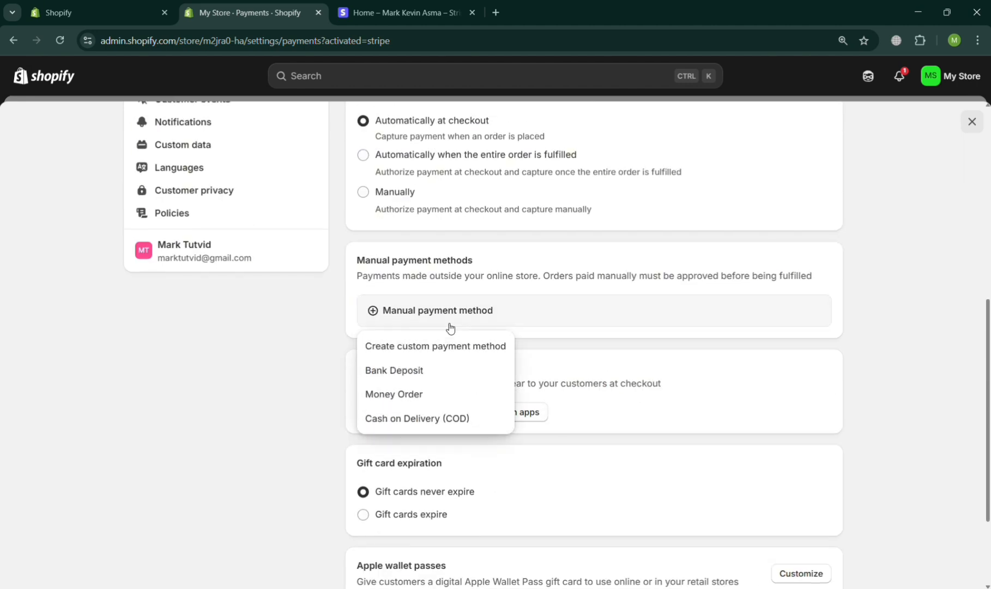
click(450, 347)
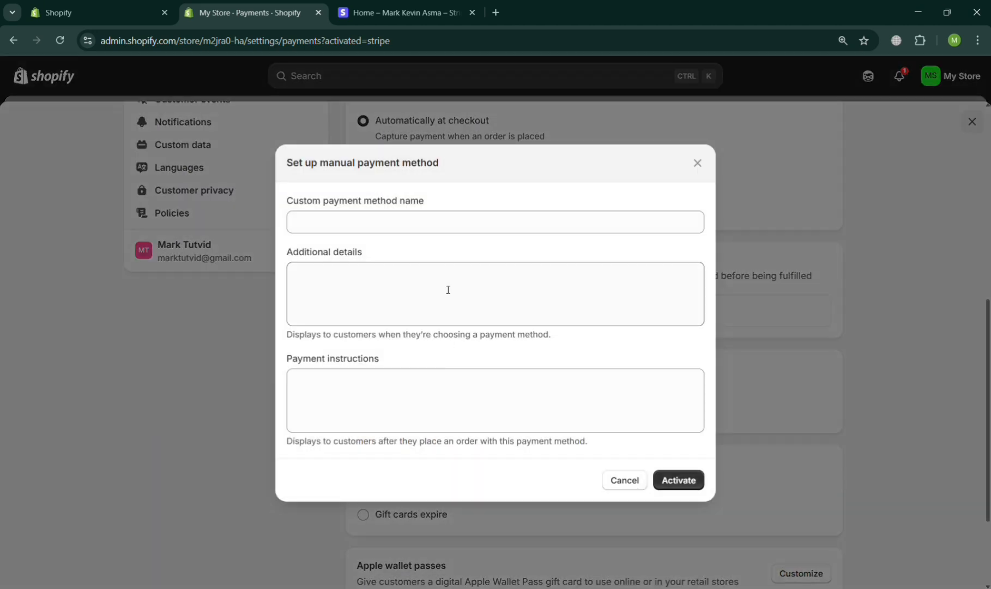
Activate 'Stripe Payment Method' with instructions to pay, send screenshot proof, and await email confirmation.
click(439, 233)
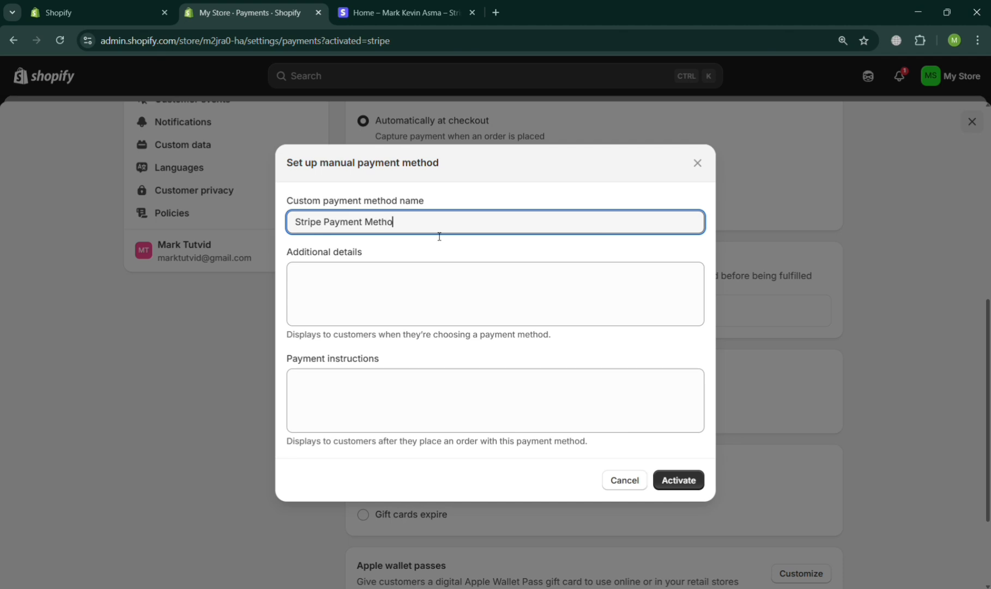
click(440, 303)
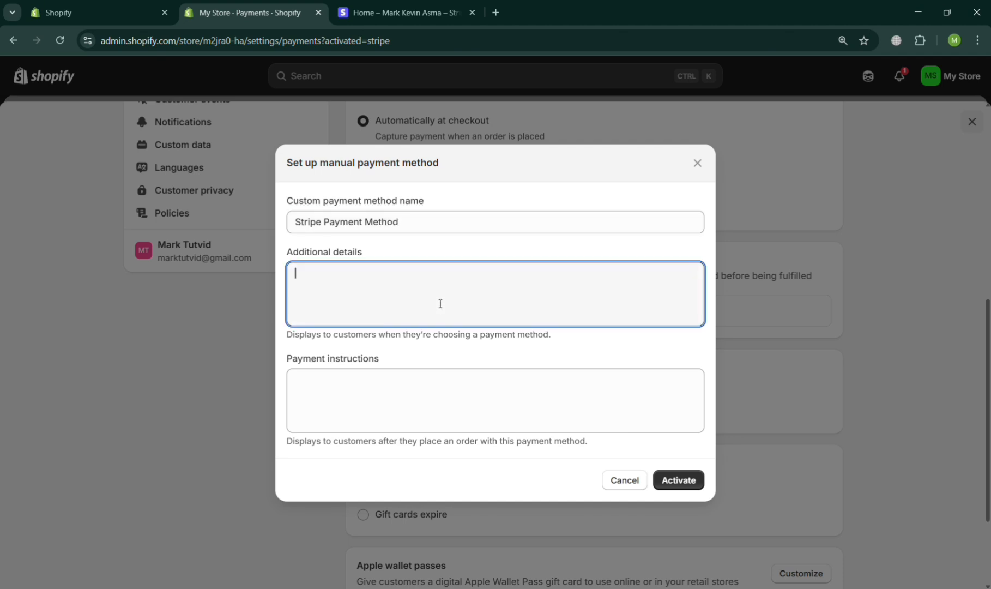
click(476, 392)
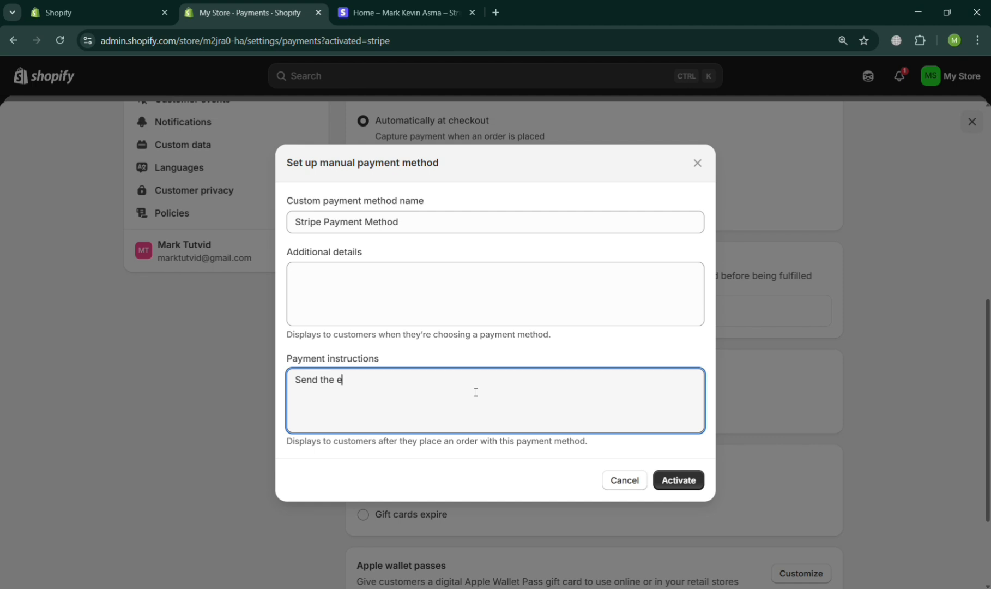
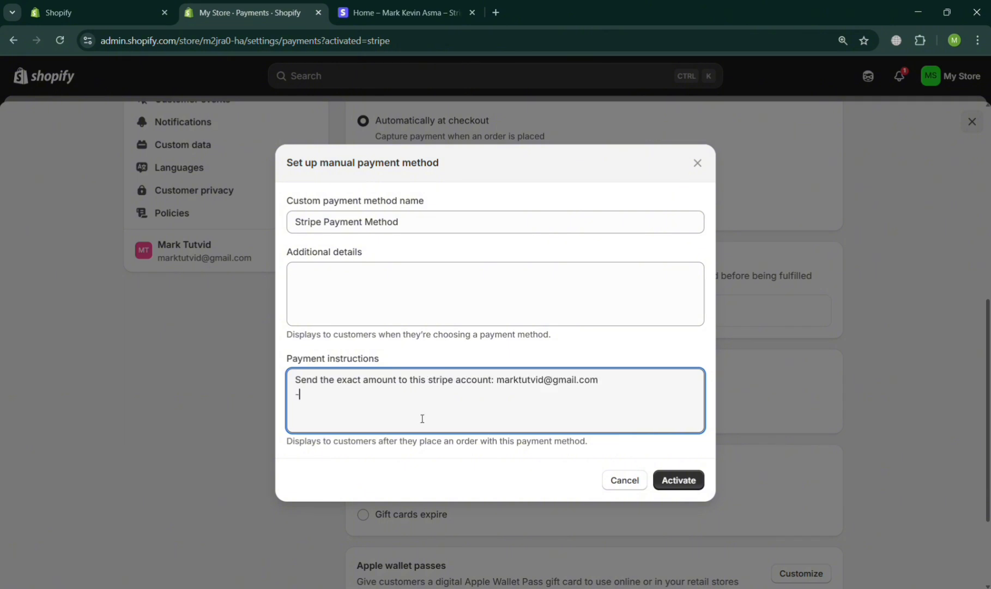
text(-Send the screenshot)
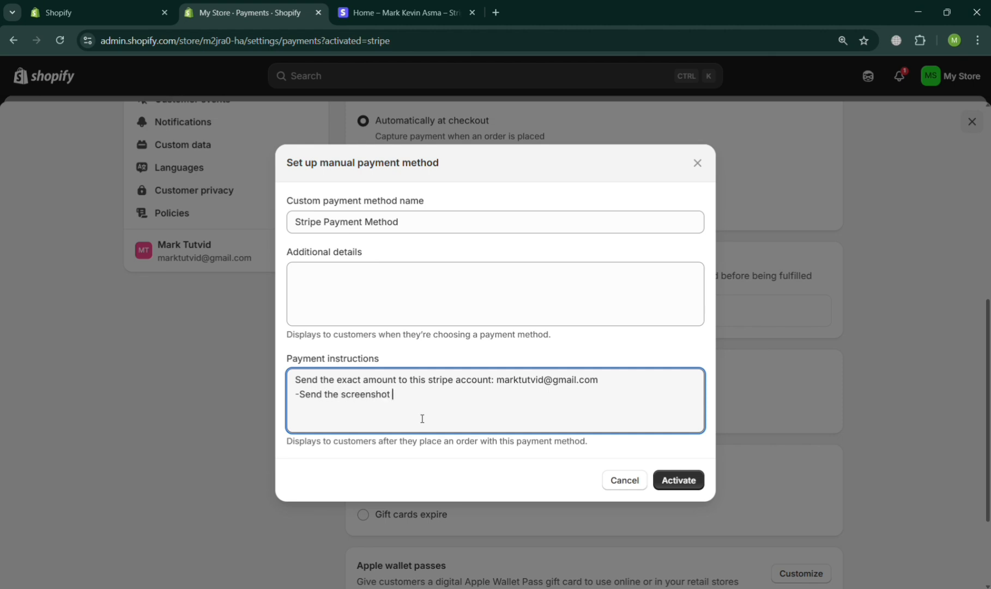
text( as proof of payment)
key(Return)
text(-You will receive a confirmation o)
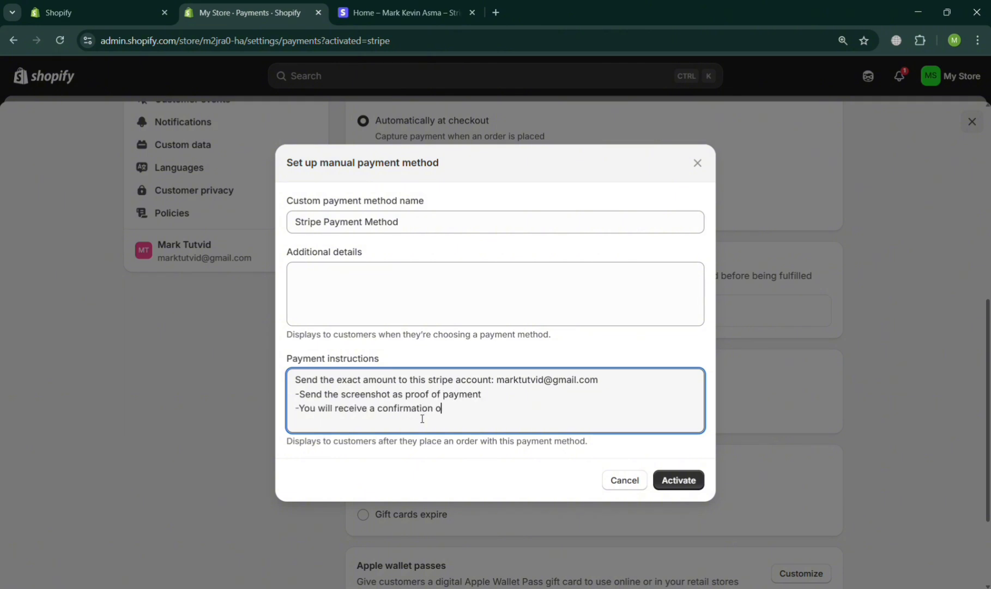
text(n your email once the o)
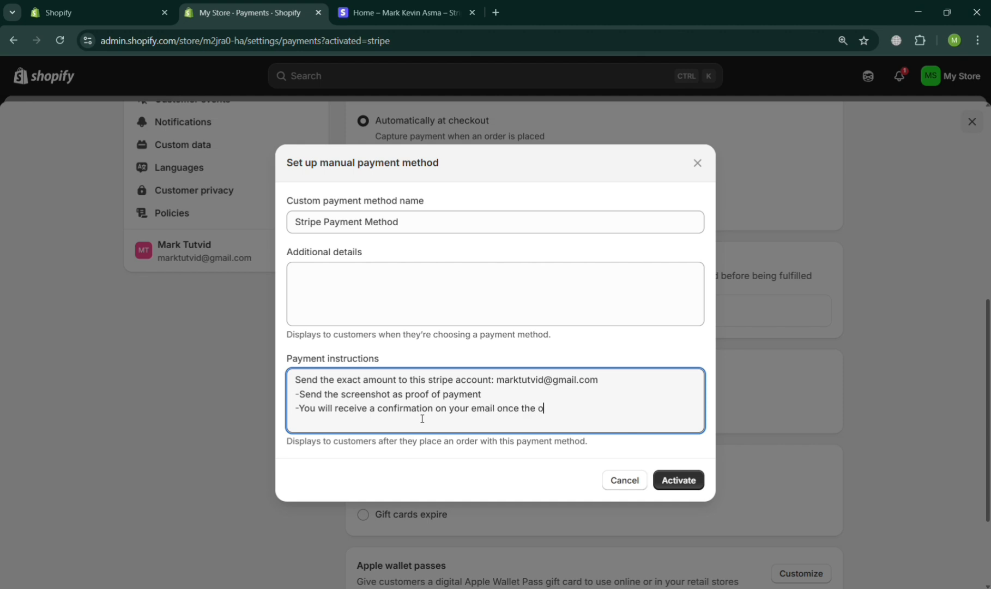
text(rder is confirm)
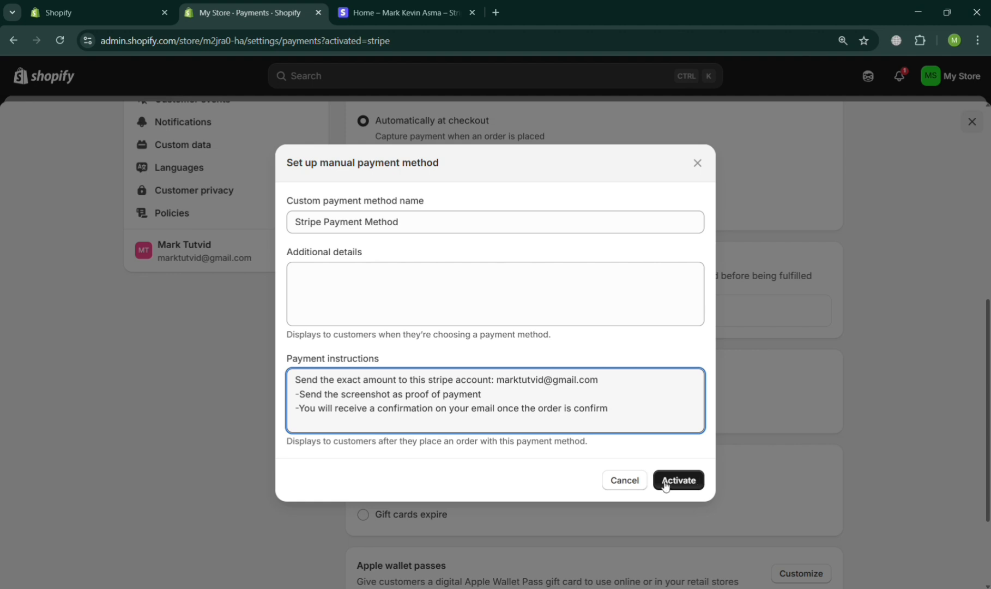
click(639, 487)
scroll(642, 489, up, 8)
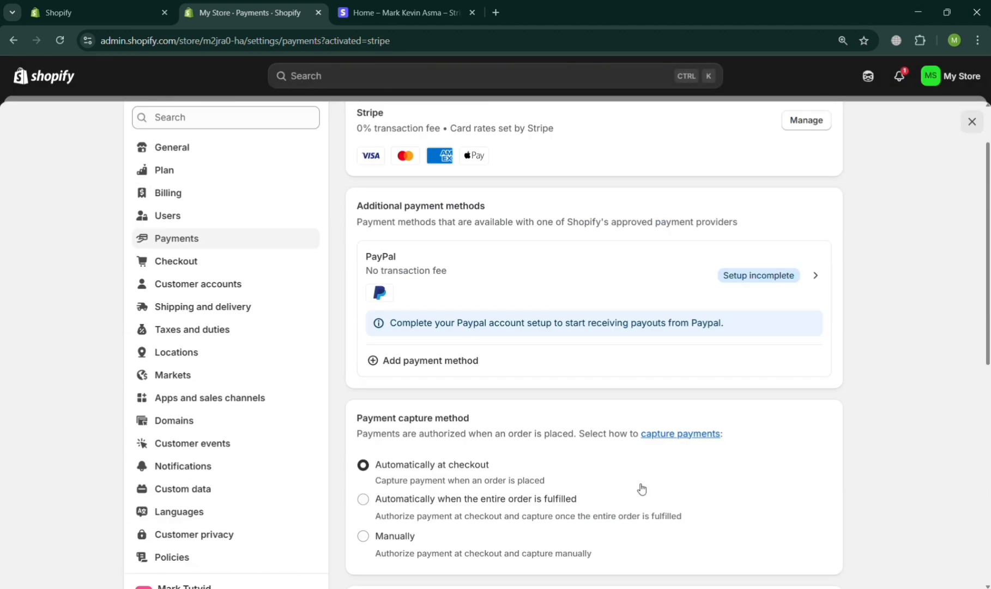